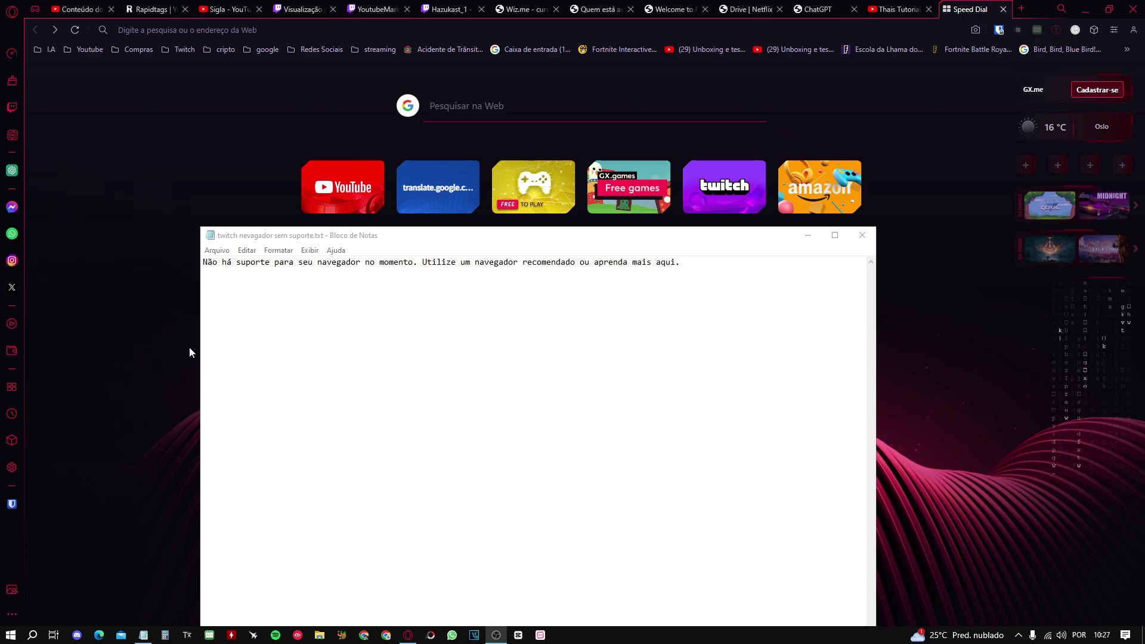
Step: Show Opera GX's Update & Recovery page, confirming version LVL 5 (core 102.0.4880.90) is up to date
click(151, 281)
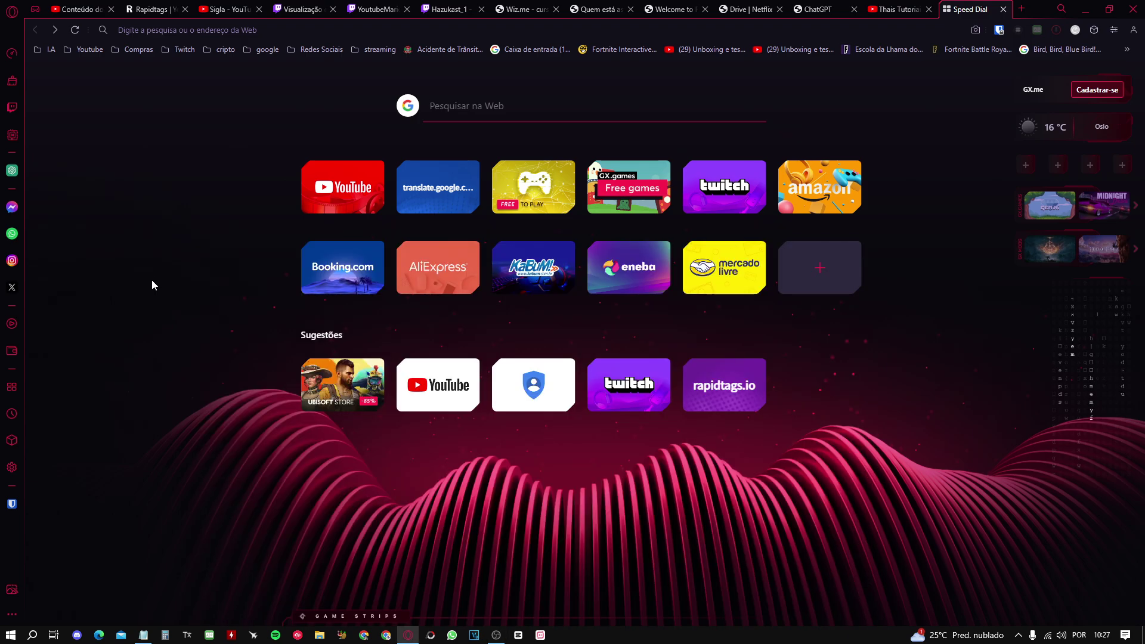
click(20, 13)
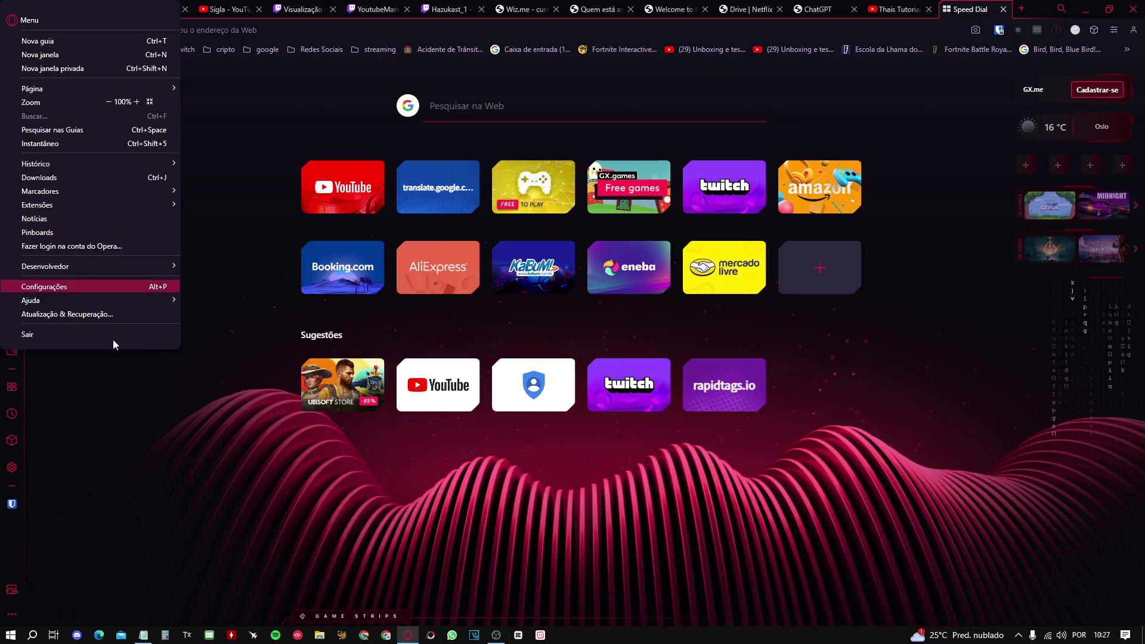
click(55, 314)
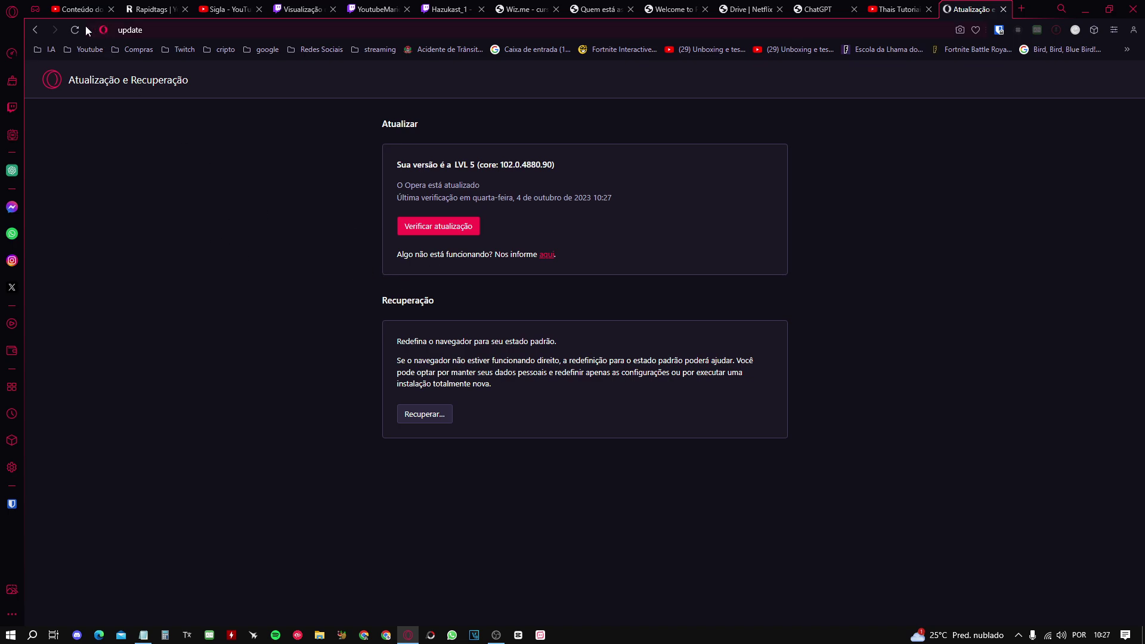
Step: Clear browsing history, cookies and cached files for Todo o período in Privacy and security settings
click(11, 18)
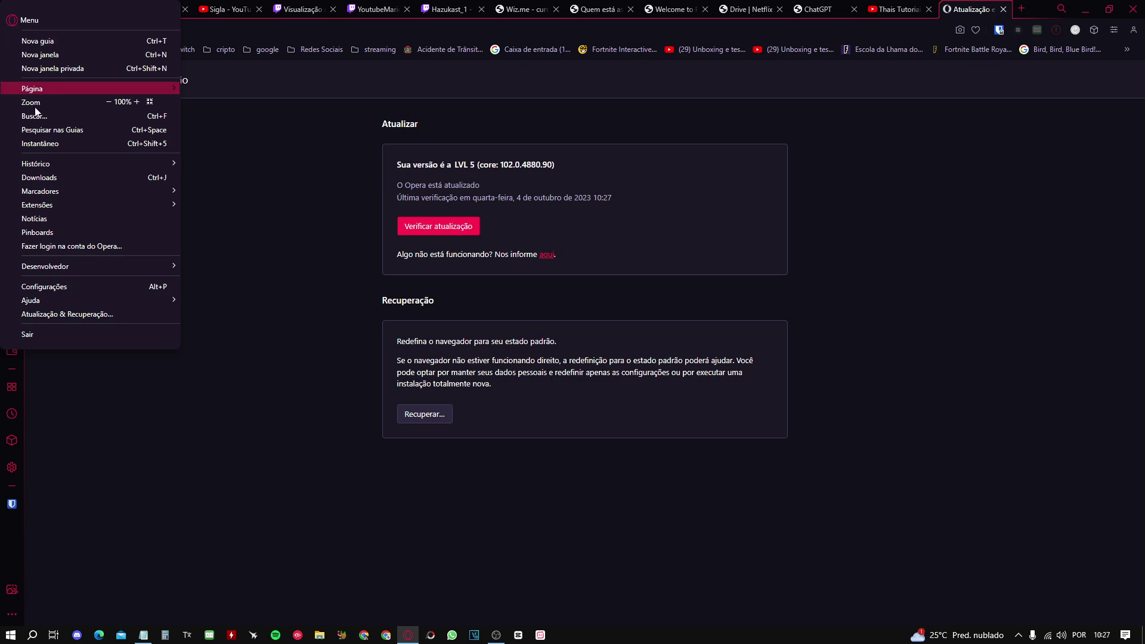
click(120, 287)
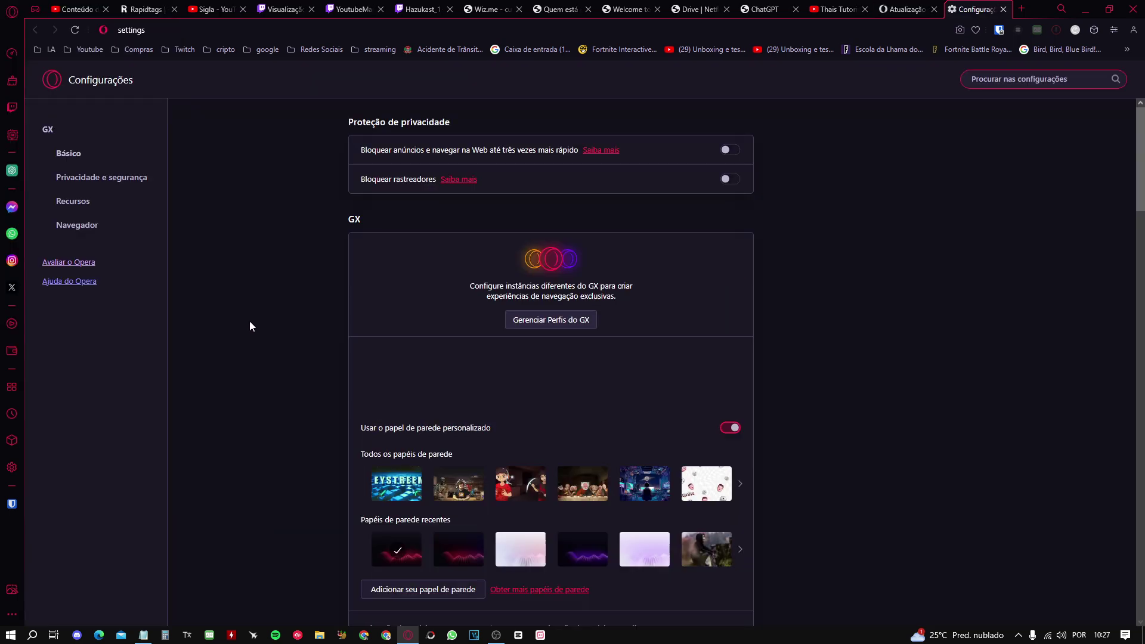
click(123, 182)
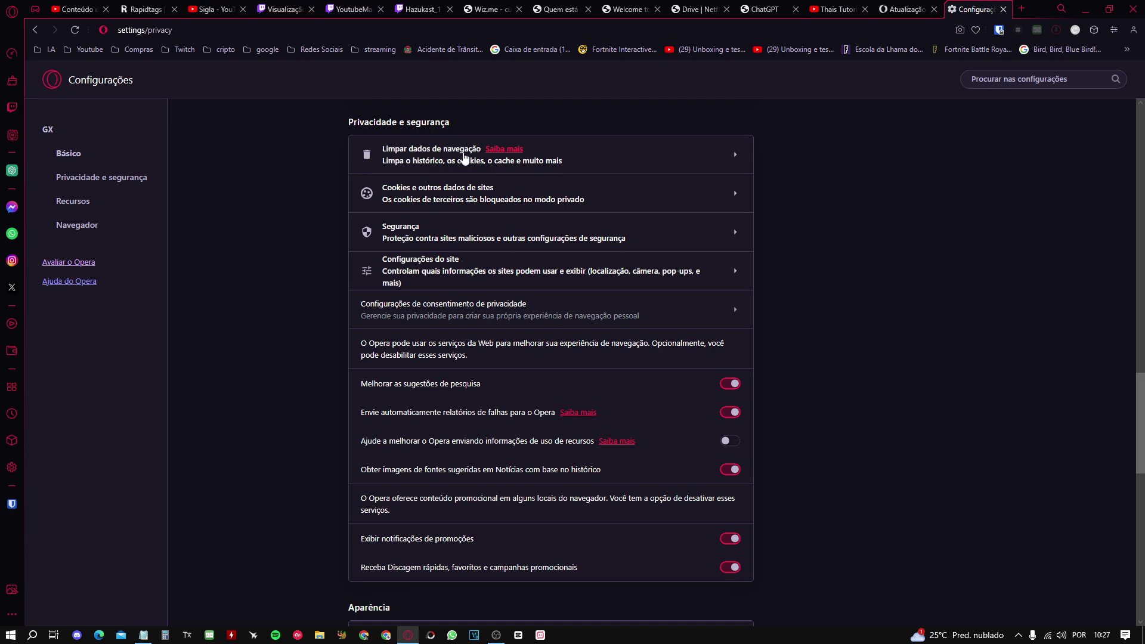
click(467, 159)
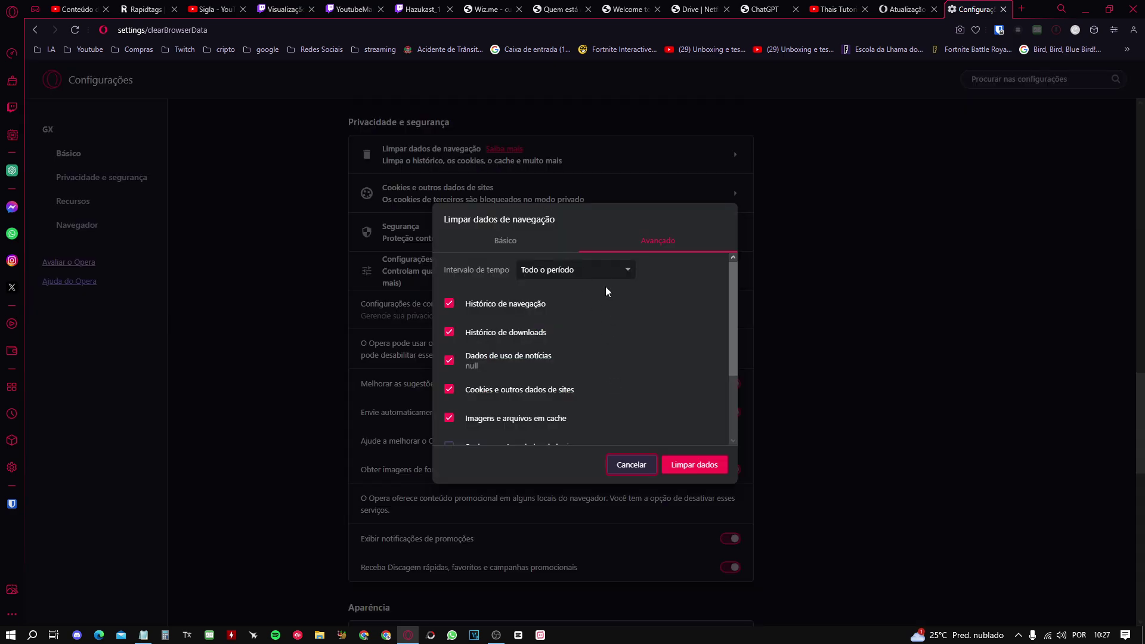
click(626, 273)
click(561, 333)
click(668, 248)
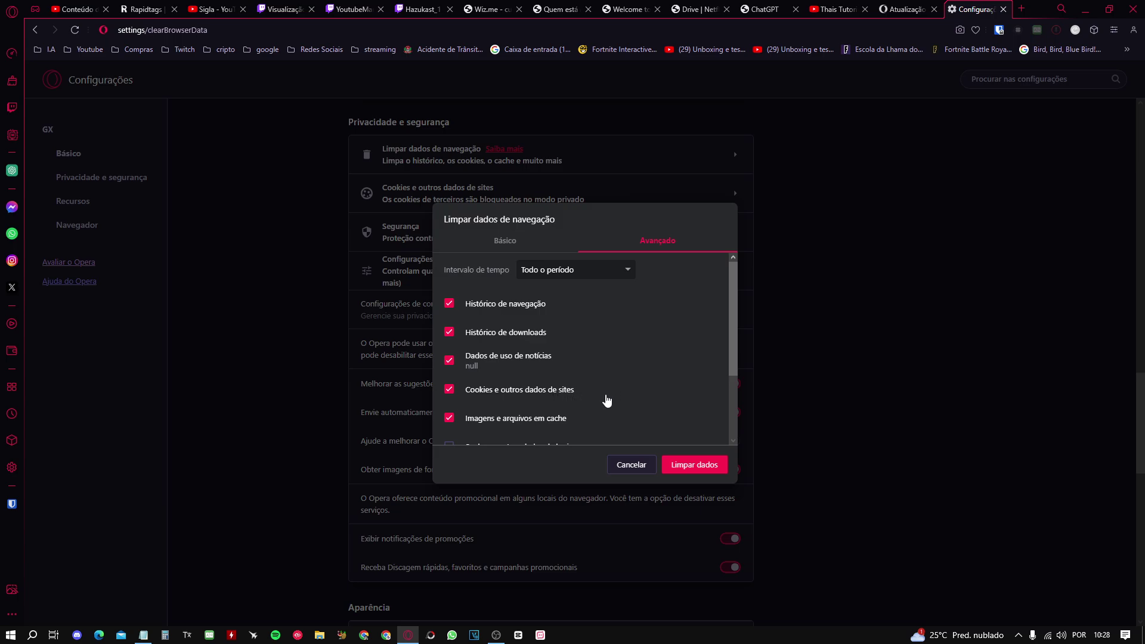
scroll(615, 398, down, 1)
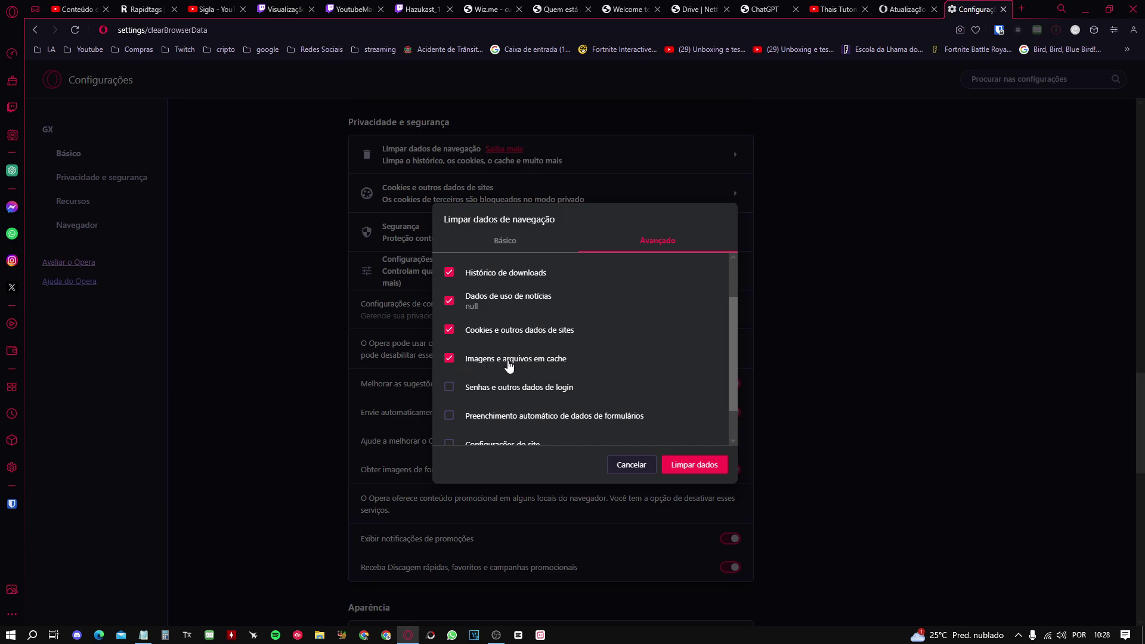
scroll(533, 390, down, 1)
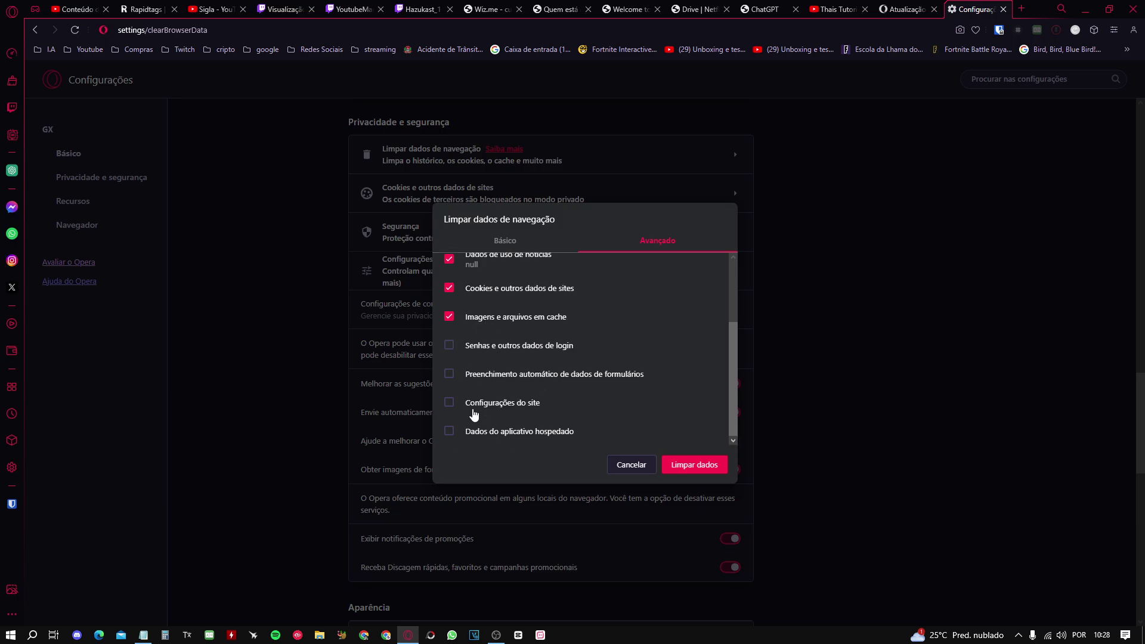
click(692, 472)
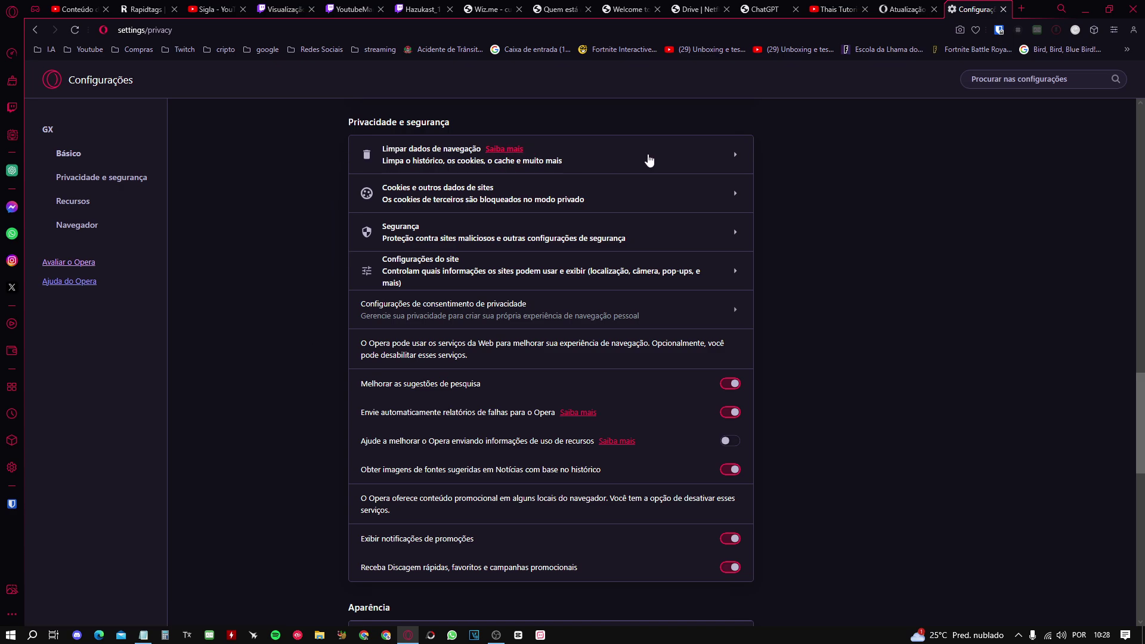
Step: Dismiss the reopened clearing dialog without clearing again and return to the Twitch Video Studio tab
click(605, 164)
scroll(525, 352, down, 2)
scroll(540, 350, up, 2)
scroll(559, 310, down, 2)
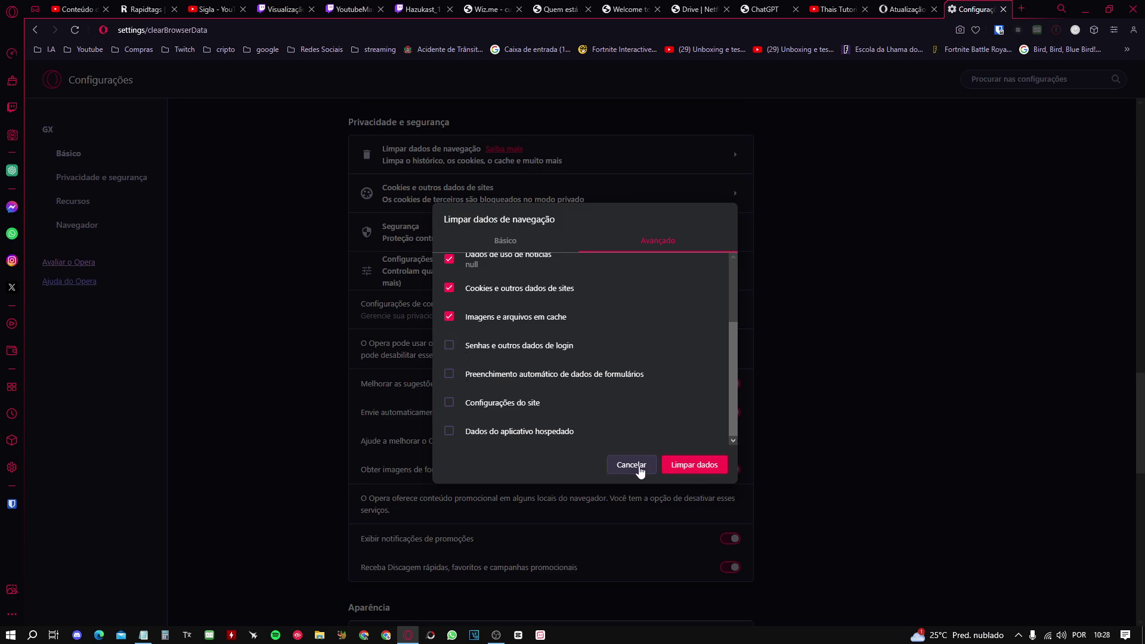
click(636, 467)
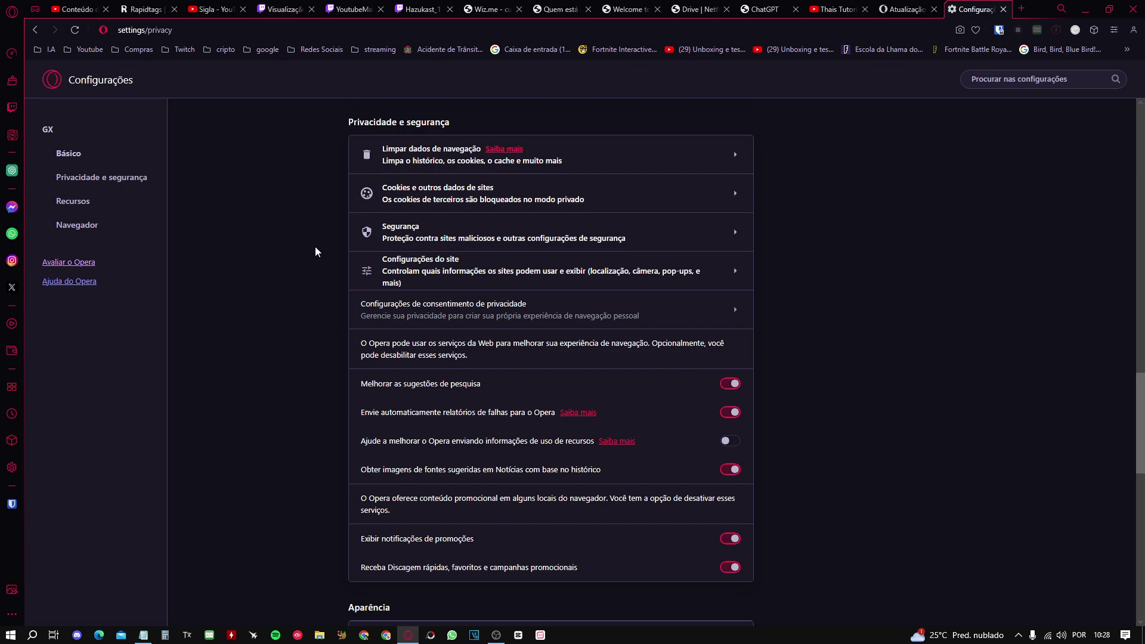
click(356, 7)
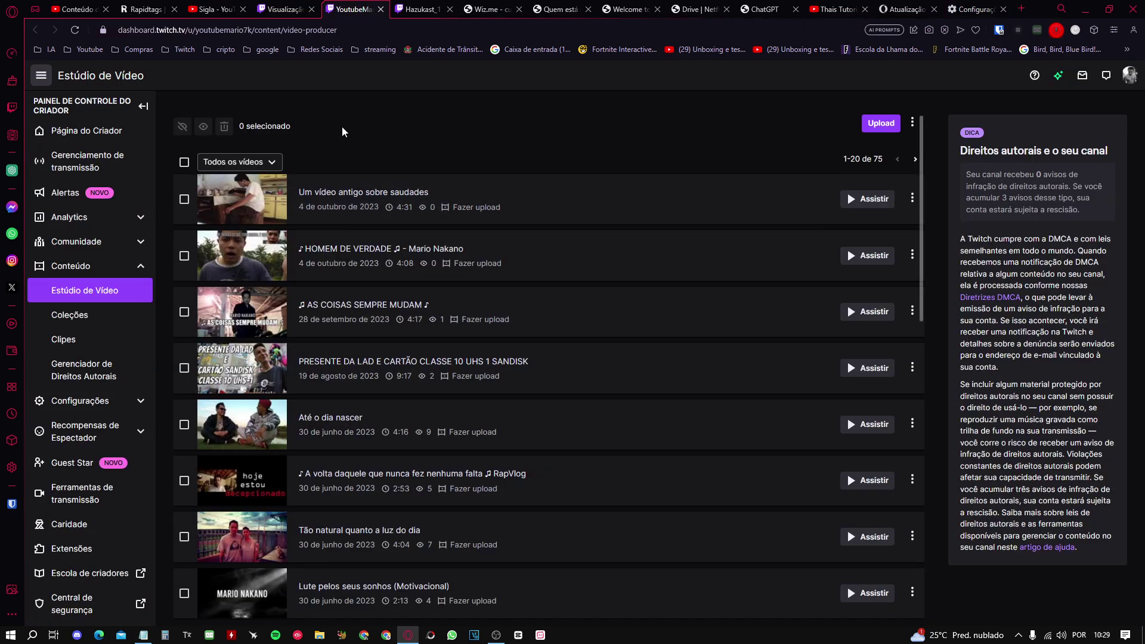
Step: Reload Video Studio and sign in with the saved username and the account password
click(75, 30)
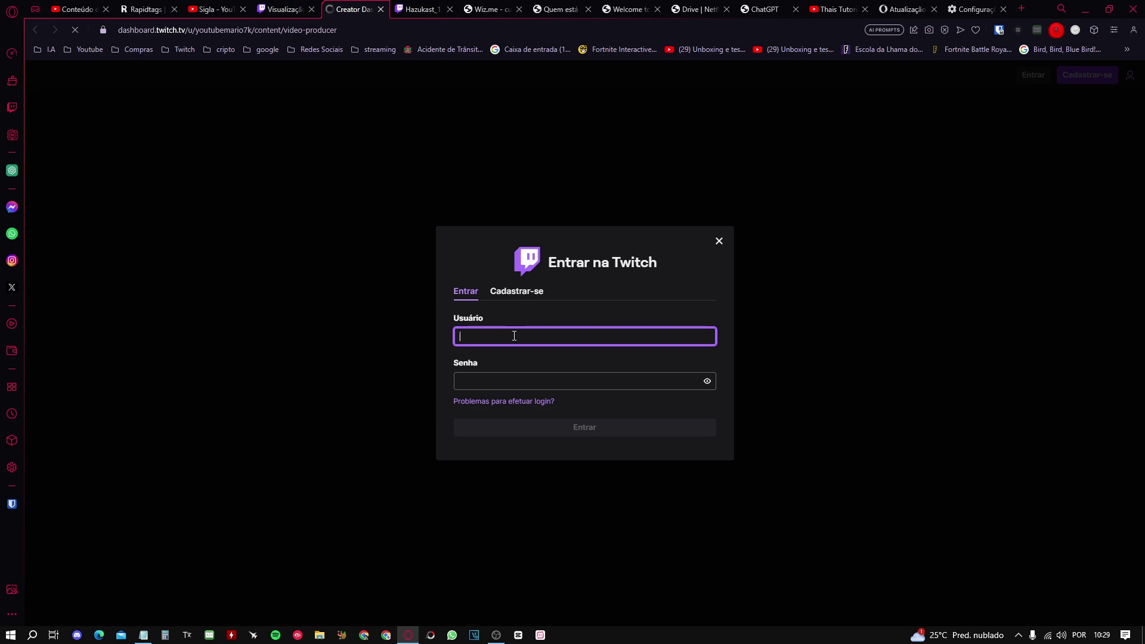
click(515, 337)
click(522, 385)
click(522, 385)
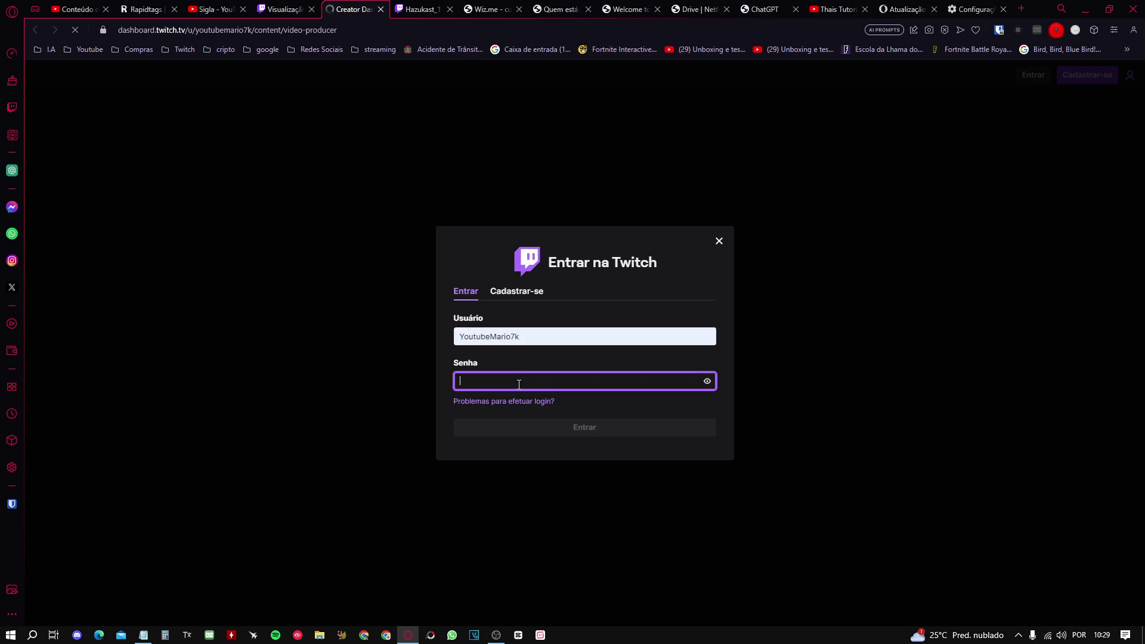
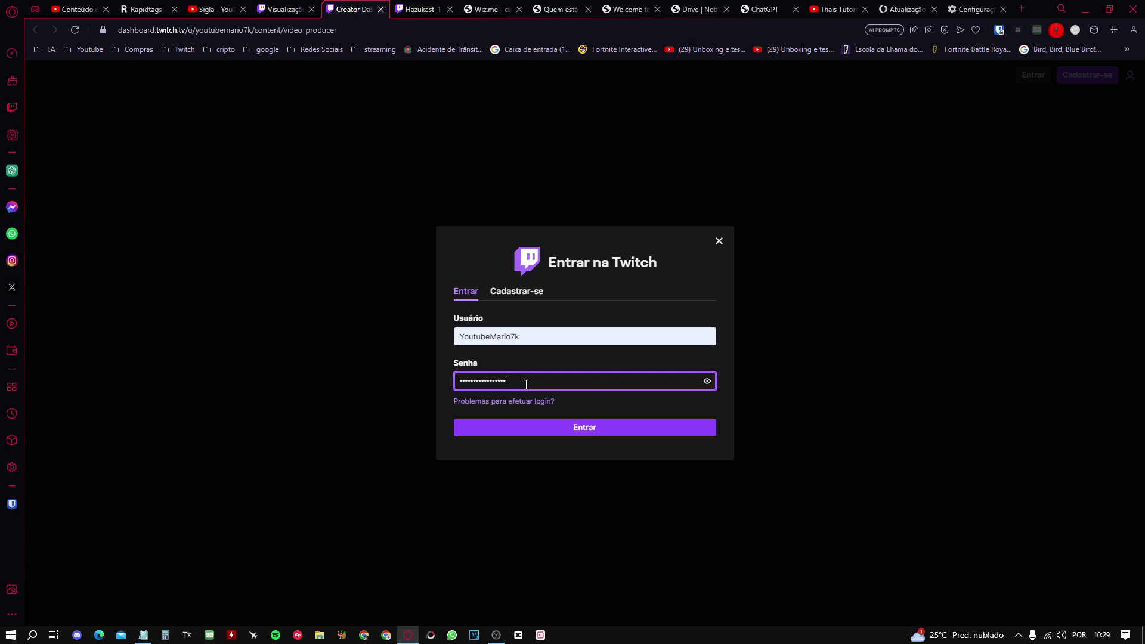
click(544, 433)
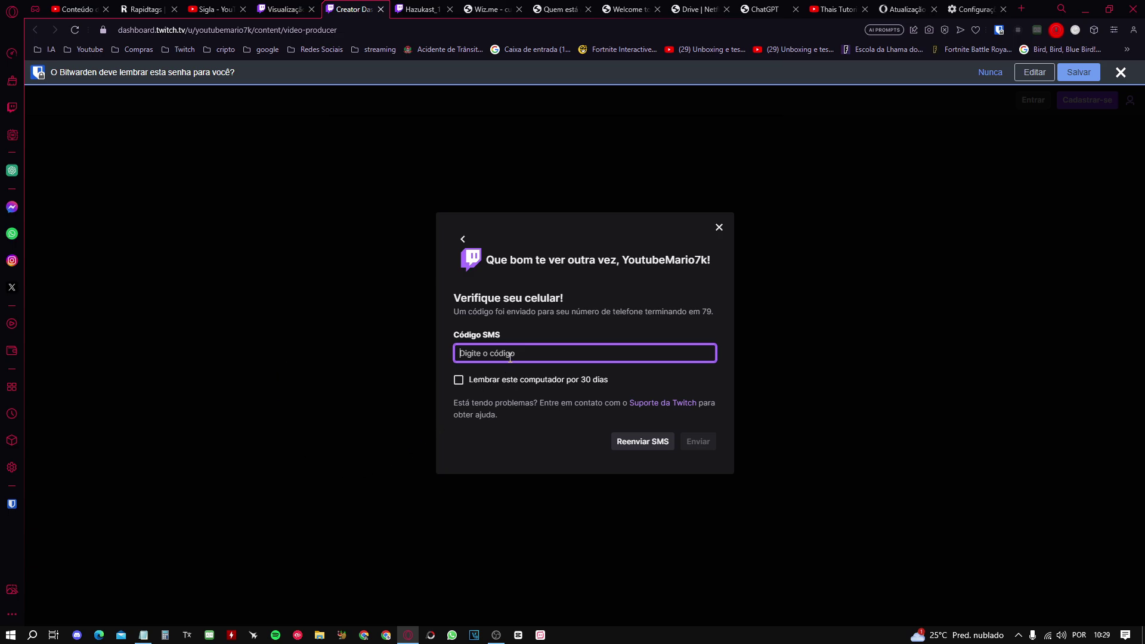
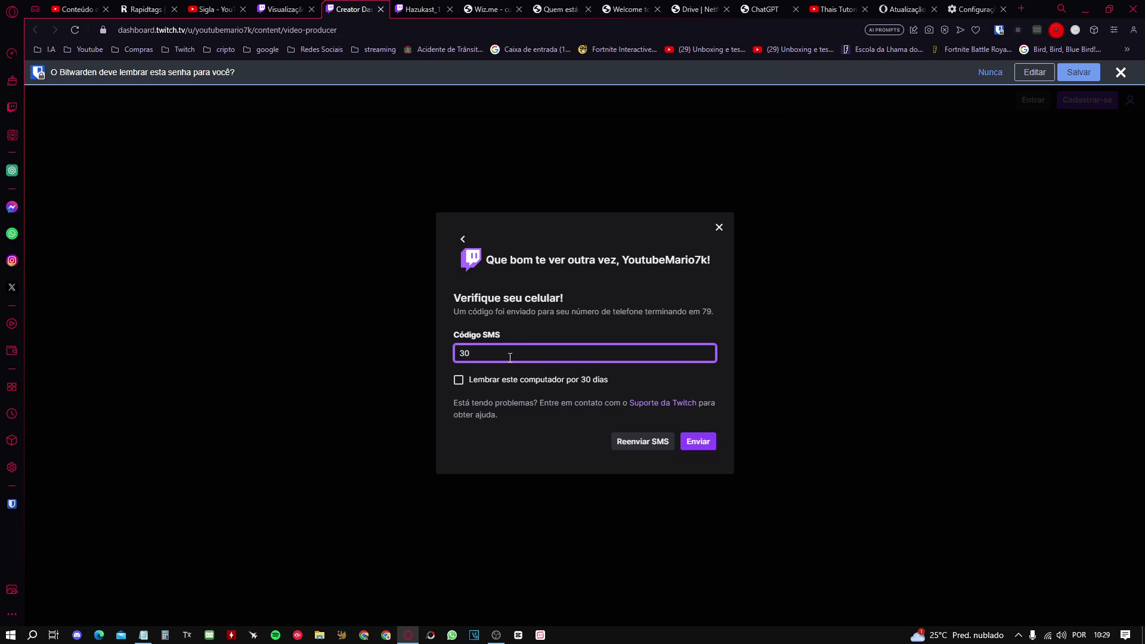
Step: Submit the SMS verification code, replacing the rejected code with the correct one
click(710, 442)
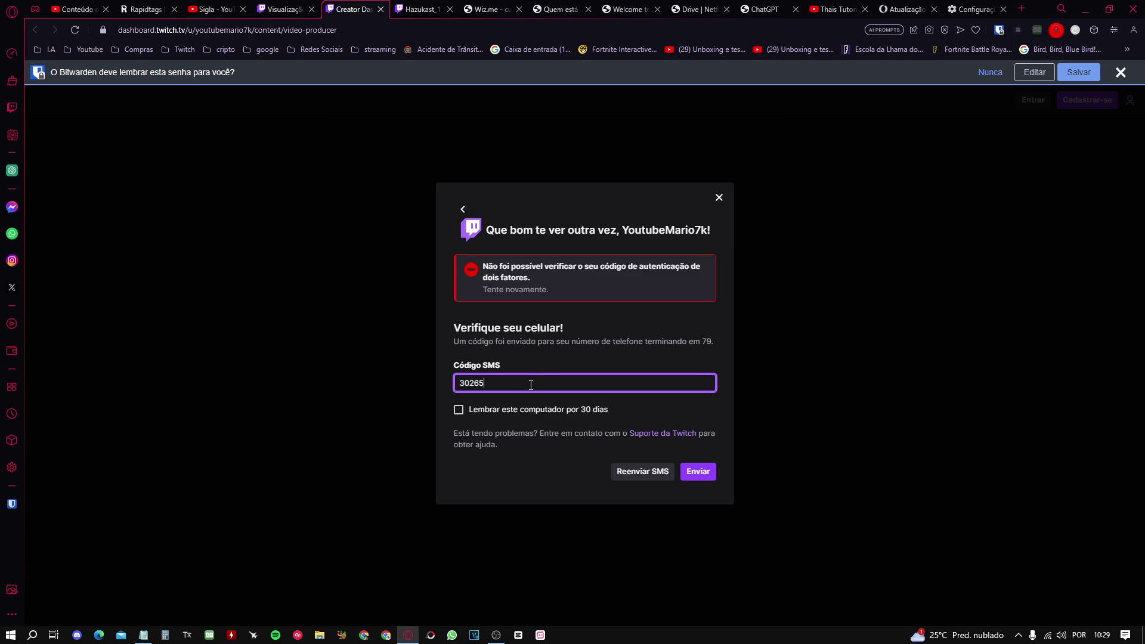
drag(524, 387, 443, 380)
click(700, 479)
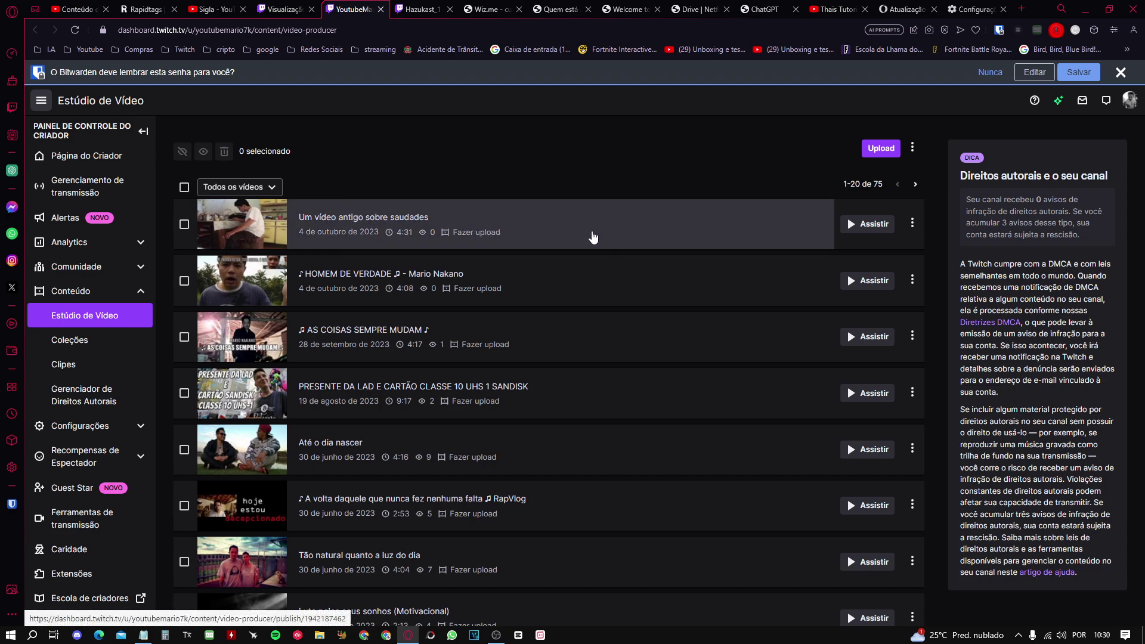
Step: Delete the duplicate second link from the 'Um vídeo antigo sobre saudades' description and publish it
click(621, 231)
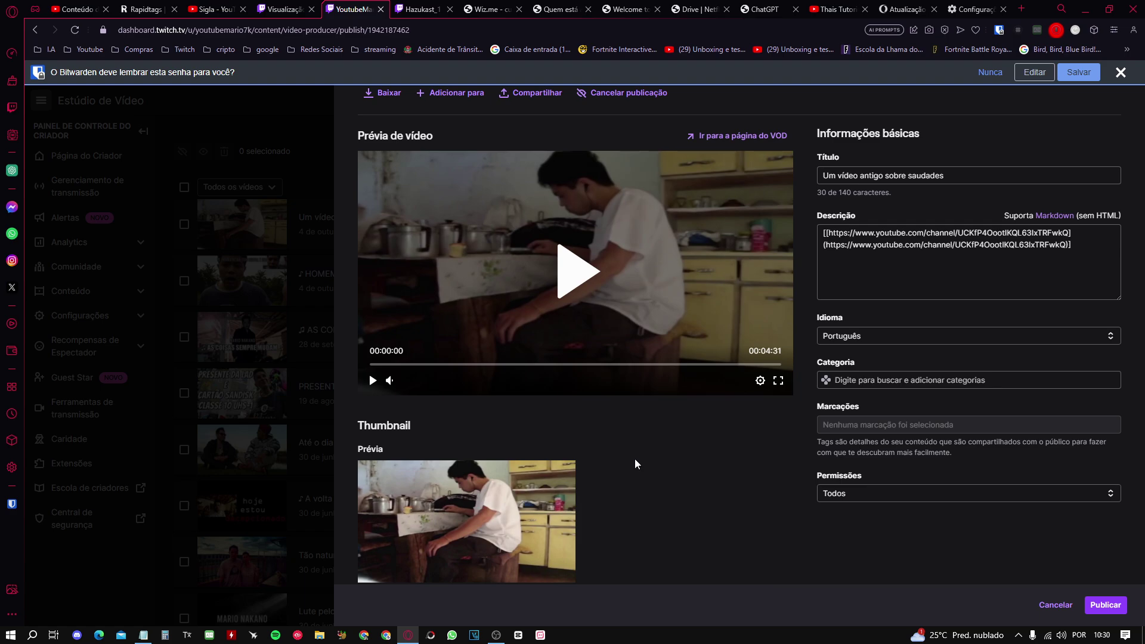
scroll(634, 460, down, 3)
scroll(768, 396, up, 3)
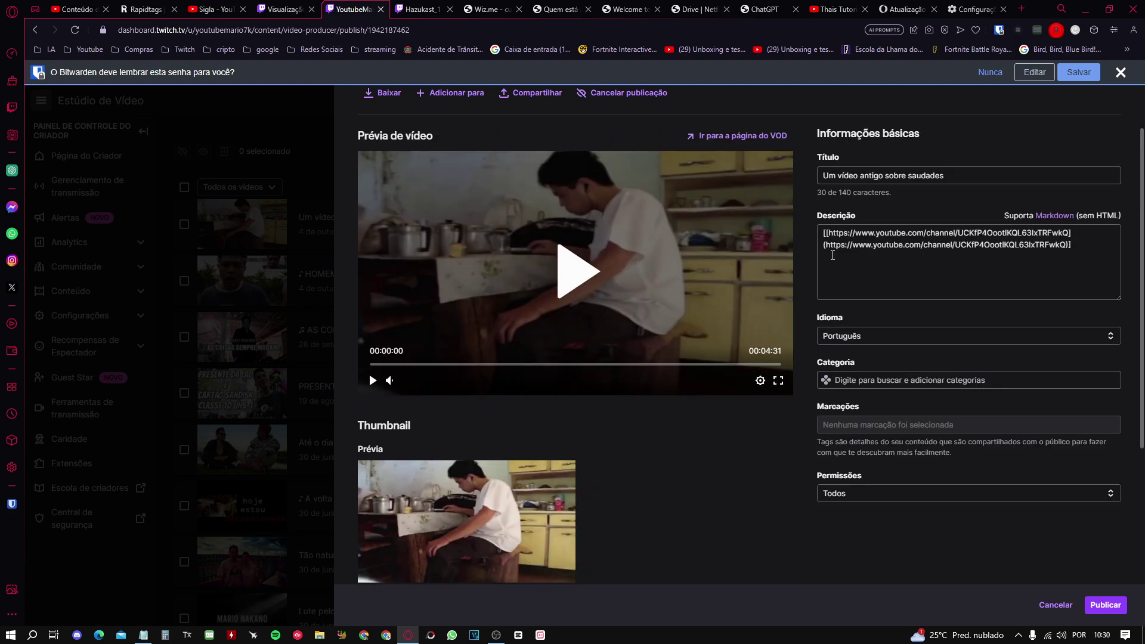
drag(1076, 245, 802, 245)
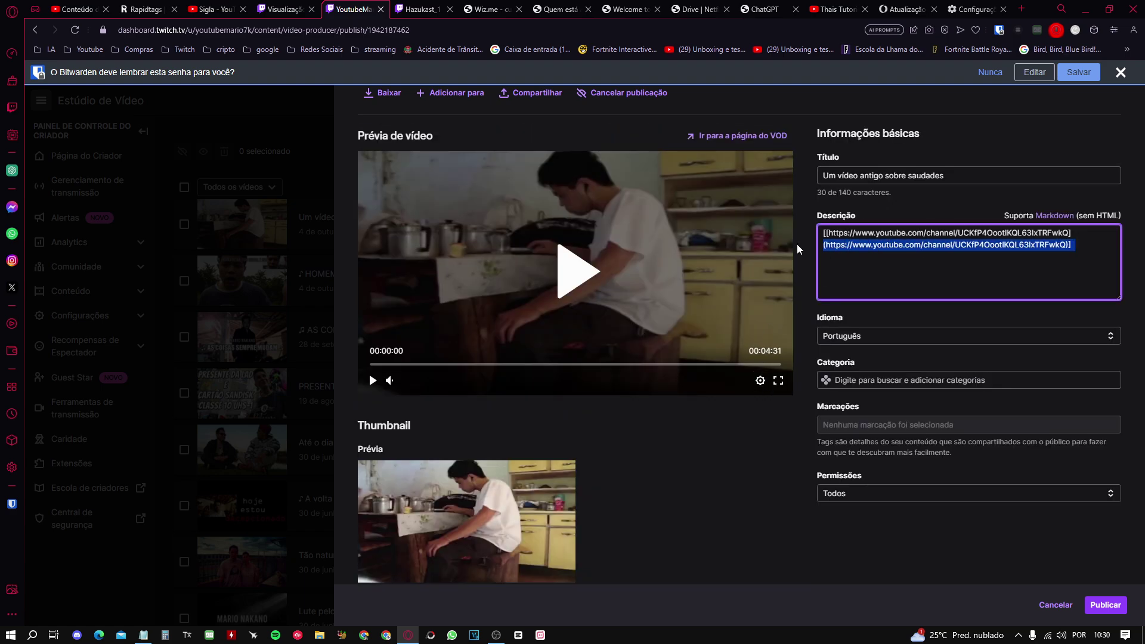
key(BackSpace)
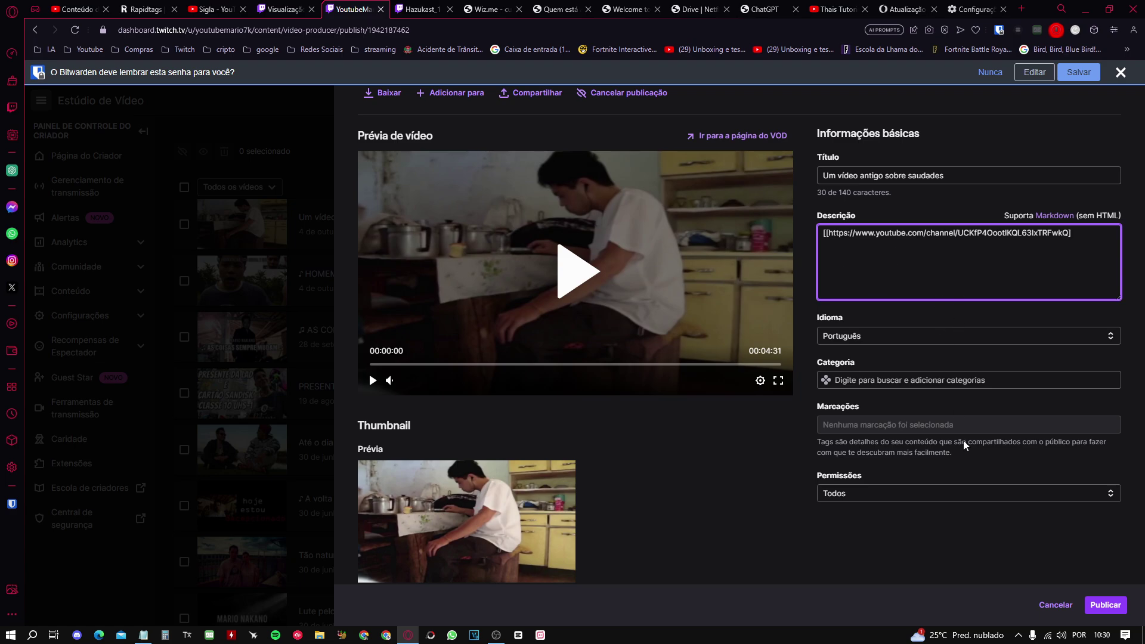
click(1105, 604)
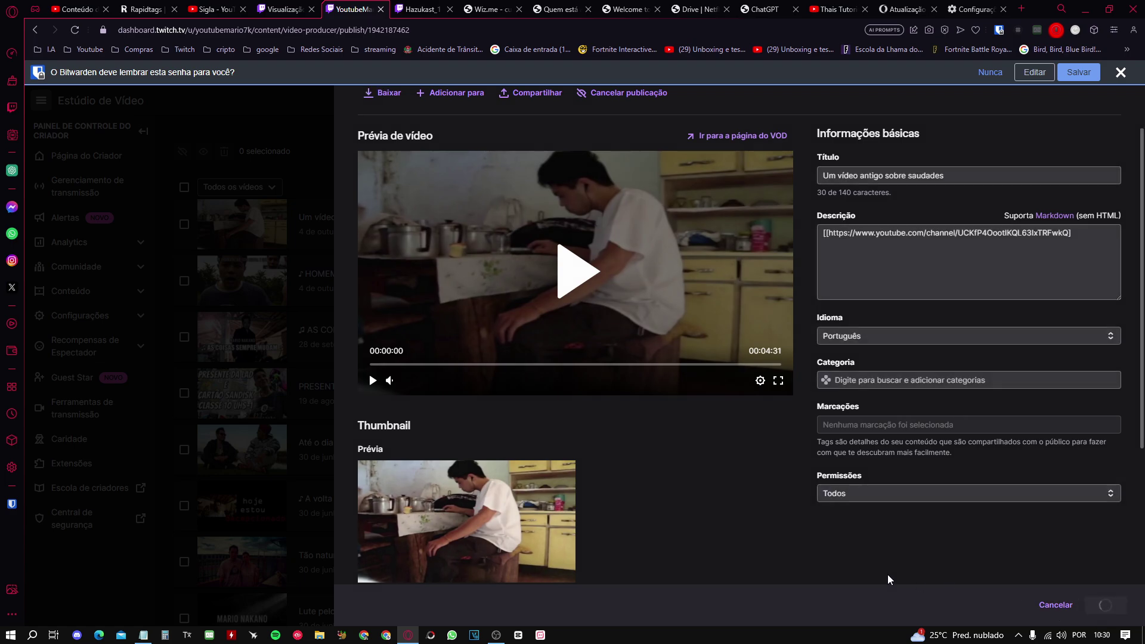